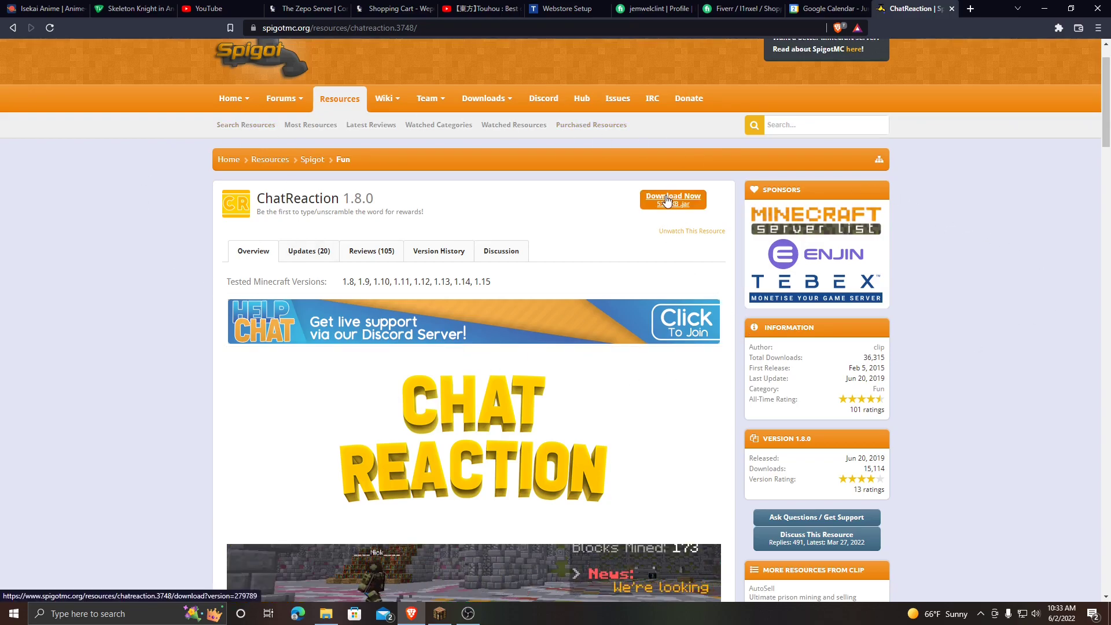
key("ctrl+4")
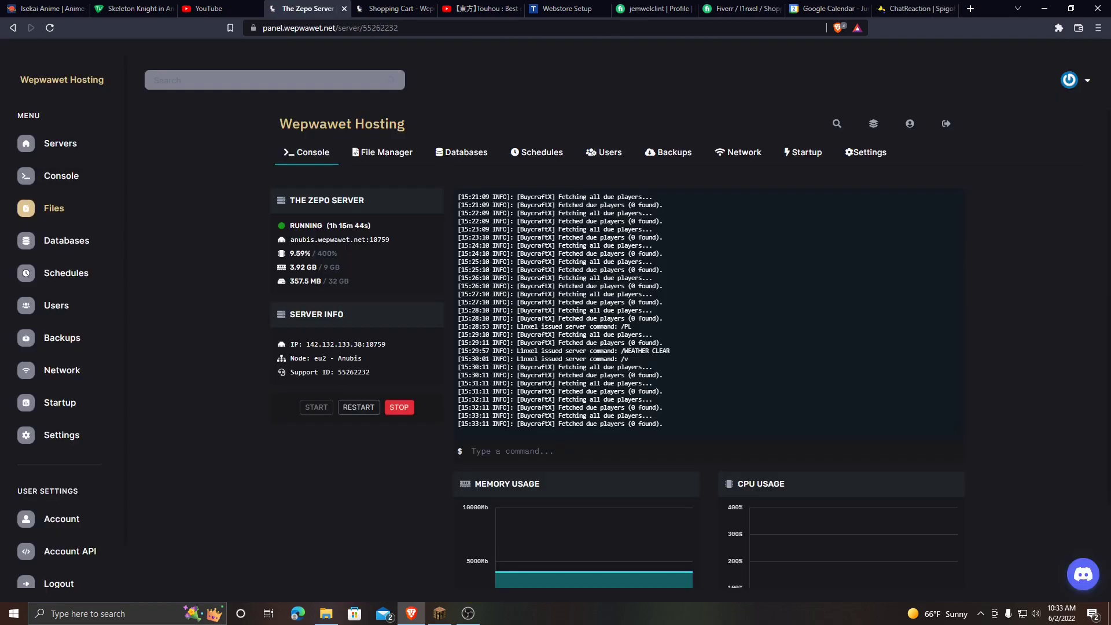
left_click(54, 209)
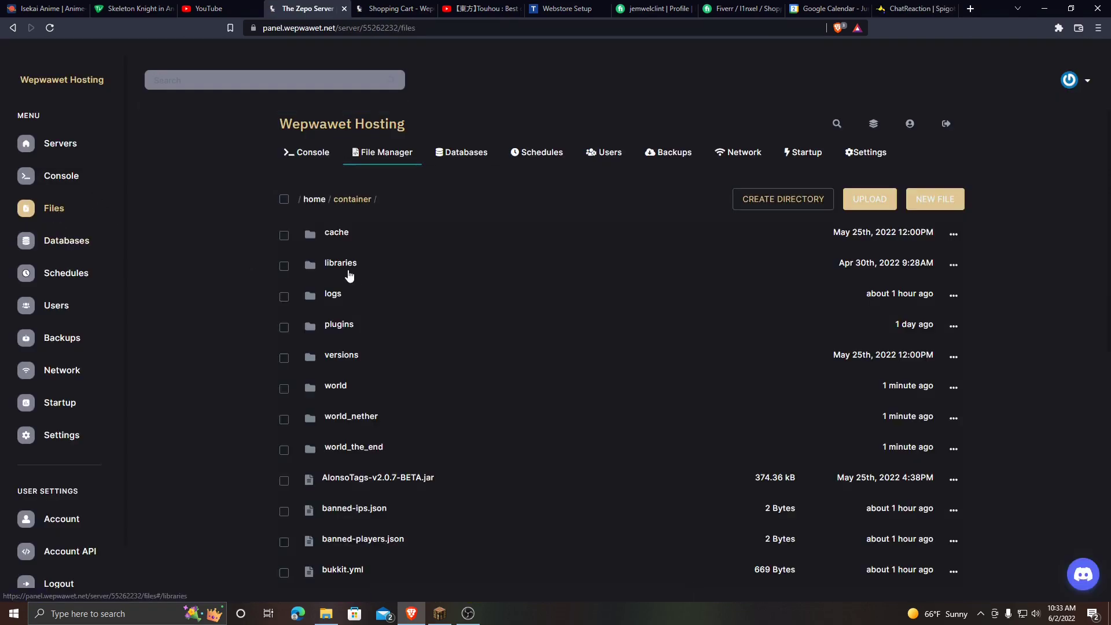
left_click(345, 332)
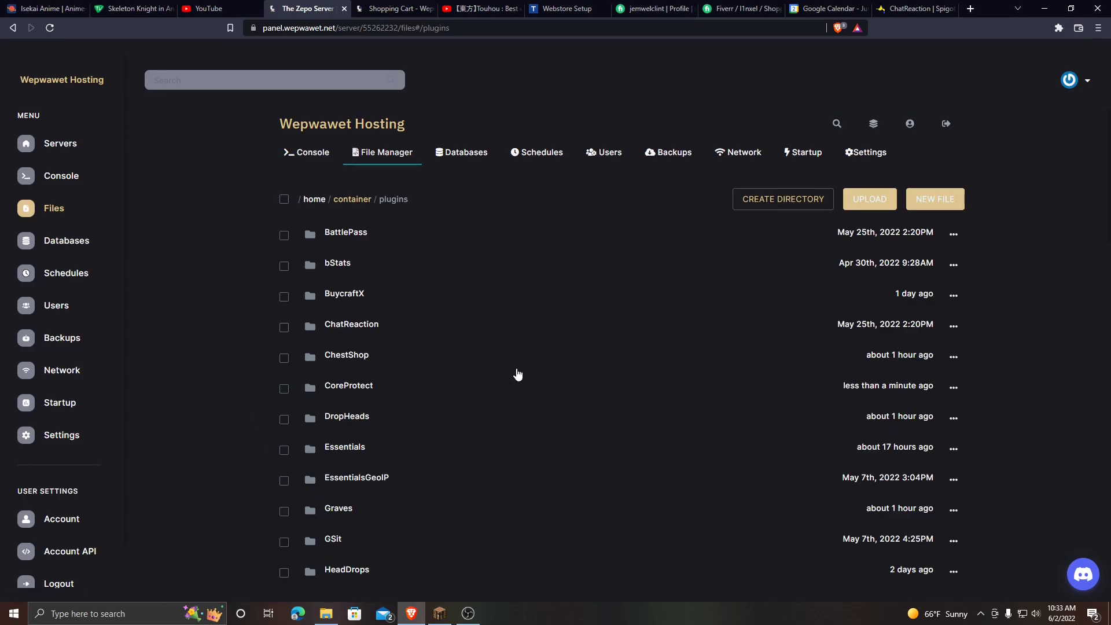
left_click(313, 154)
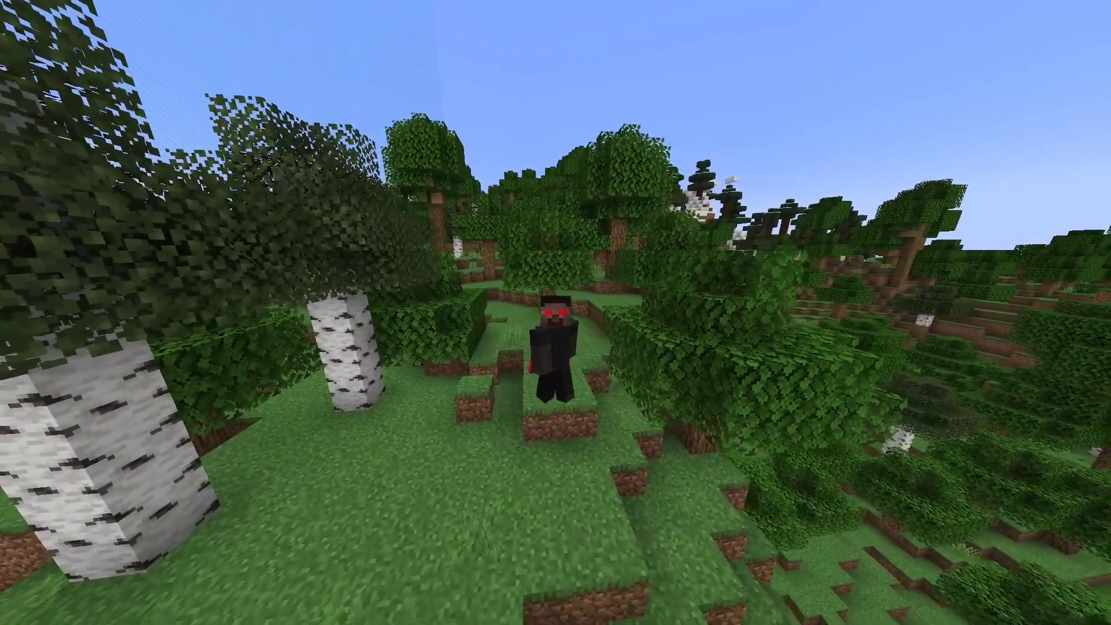
type("/pl")
- Run /pl in Minecraft chat to list the 23 server plugins, including ChatReaction
key("Return")
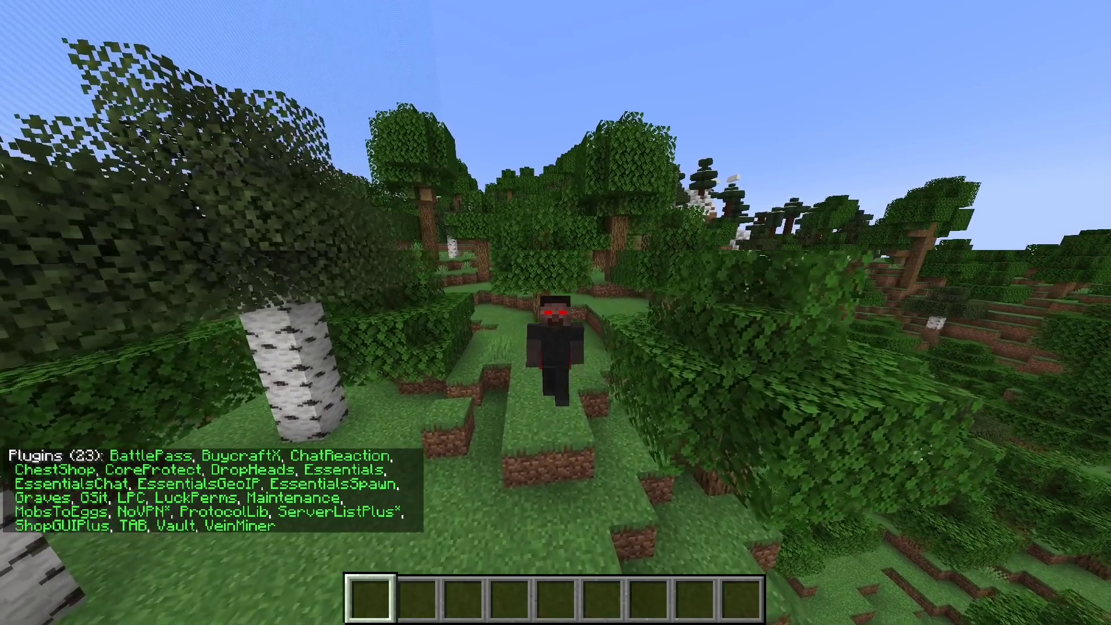
key("t")
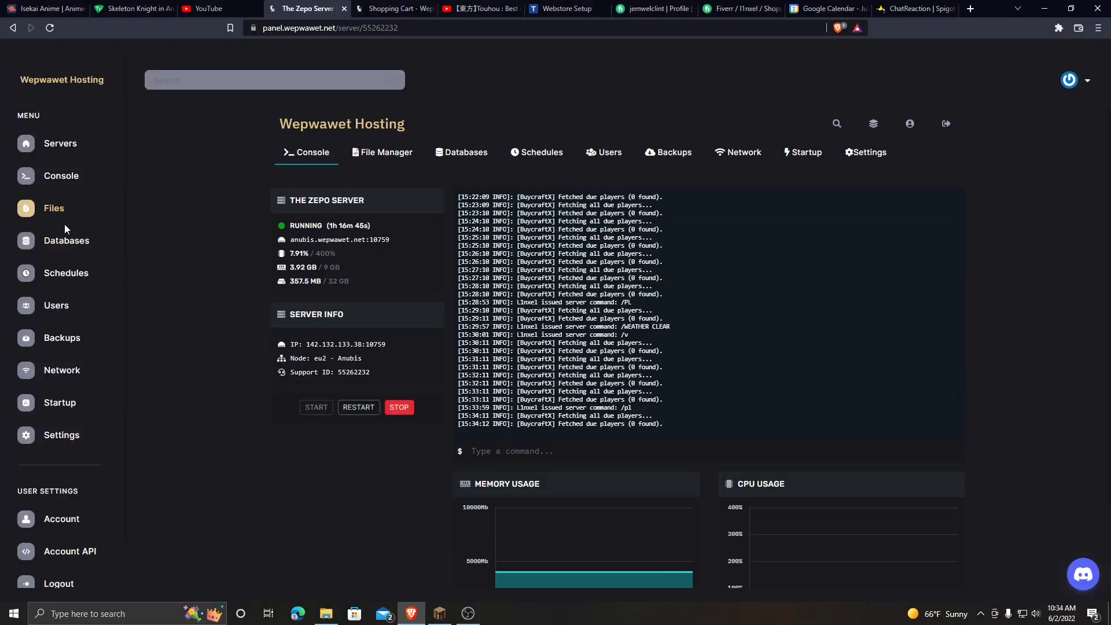
- Open config.yml from the plugins > ChatReaction folder in the file manager
left_click(60, 214)
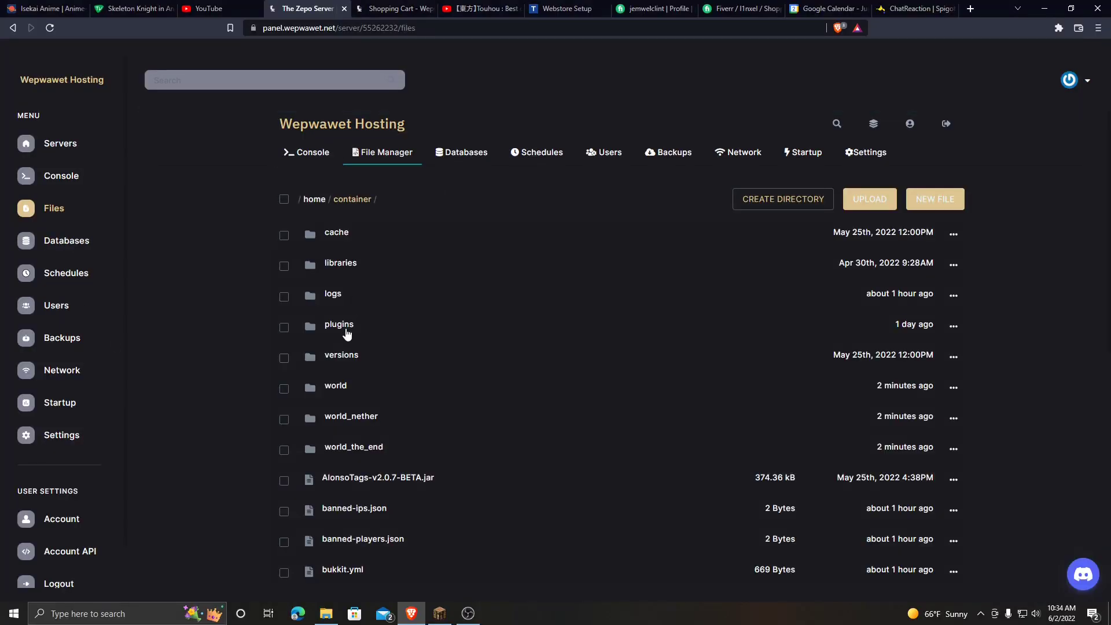
left_click(347, 328)
left_click(364, 328)
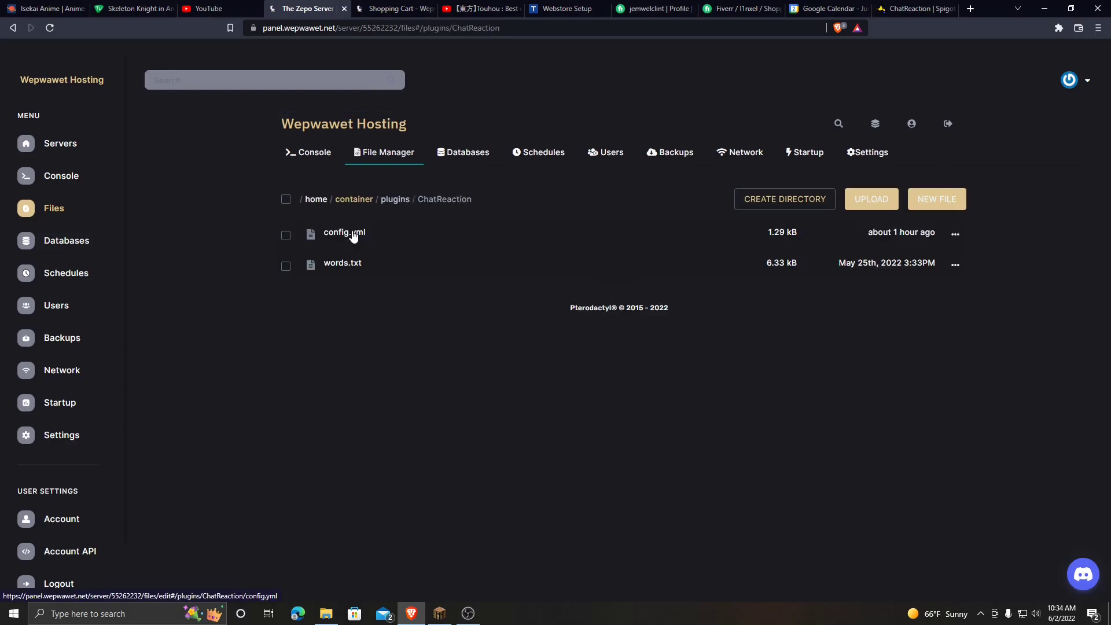
left_click(344, 232)
- Read the start, nobody-got-it, scramble-end and win messages, then close config.yml
mouse_move(438, 417)
left_mouse_down()
mouse_move(438, 248)
mouse_move(437, 382)
left_mouse_up()
left_click(439, 377)
left_click(438, 377)
scroll(440, 365, "down", 3)
scroll(439, 365, "down", 4)
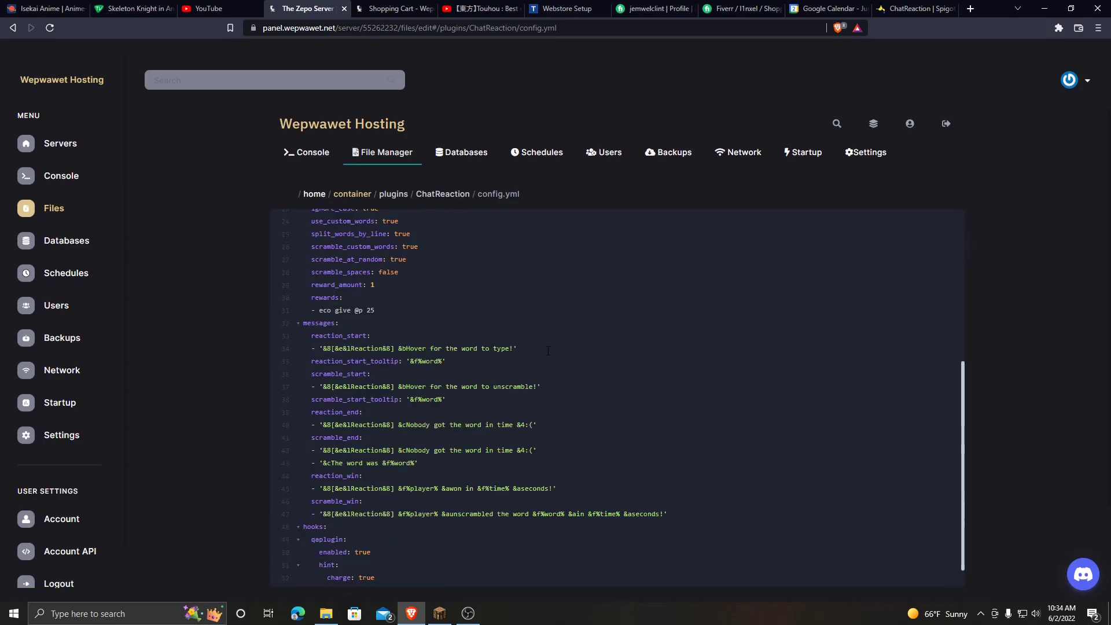
left_click_drag(517, 349, 326, 348)
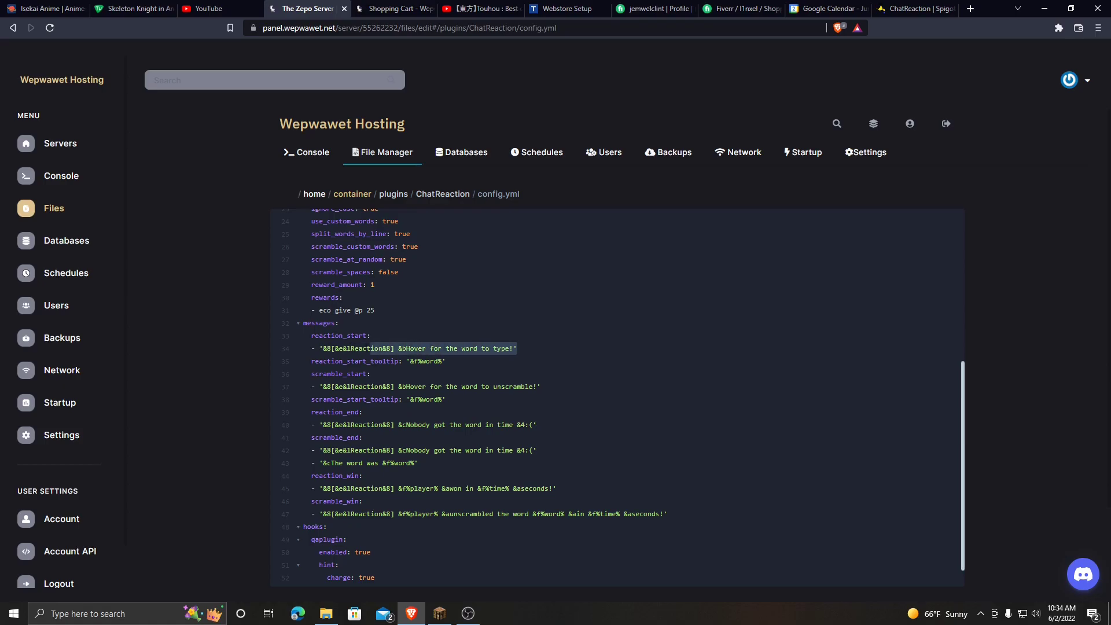
left_click(517, 349)
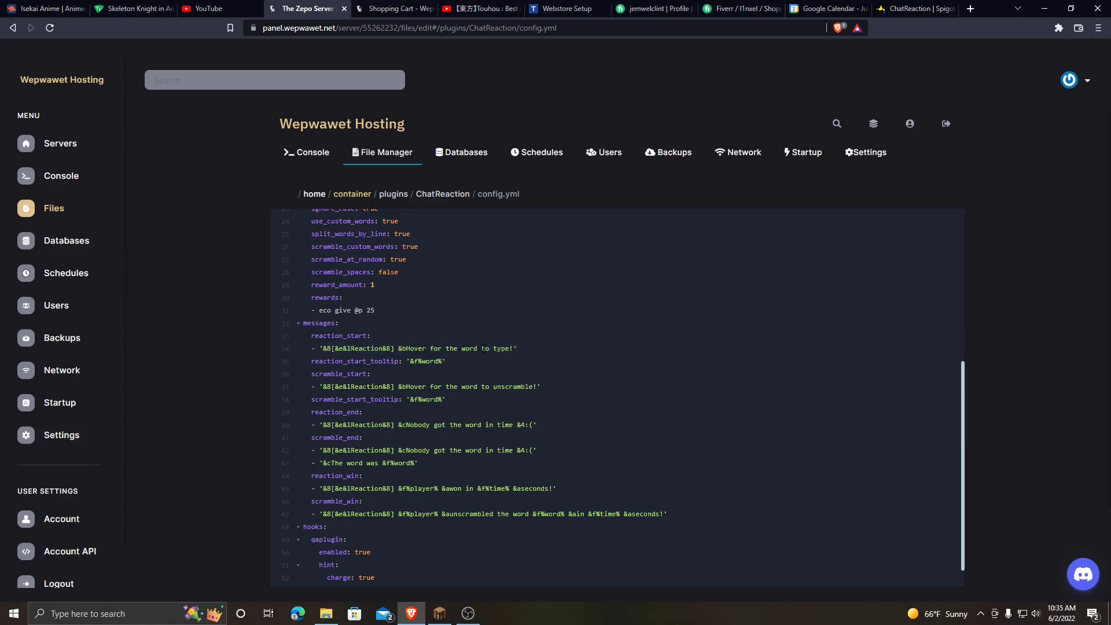
left_click_drag(536, 425, 360, 450)
left_click(537, 424)
left_click_drag(537, 450, 486, 450)
left_click_drag(417, 463, 361, 463)
left_click_drag(557, 488, 361, 488)
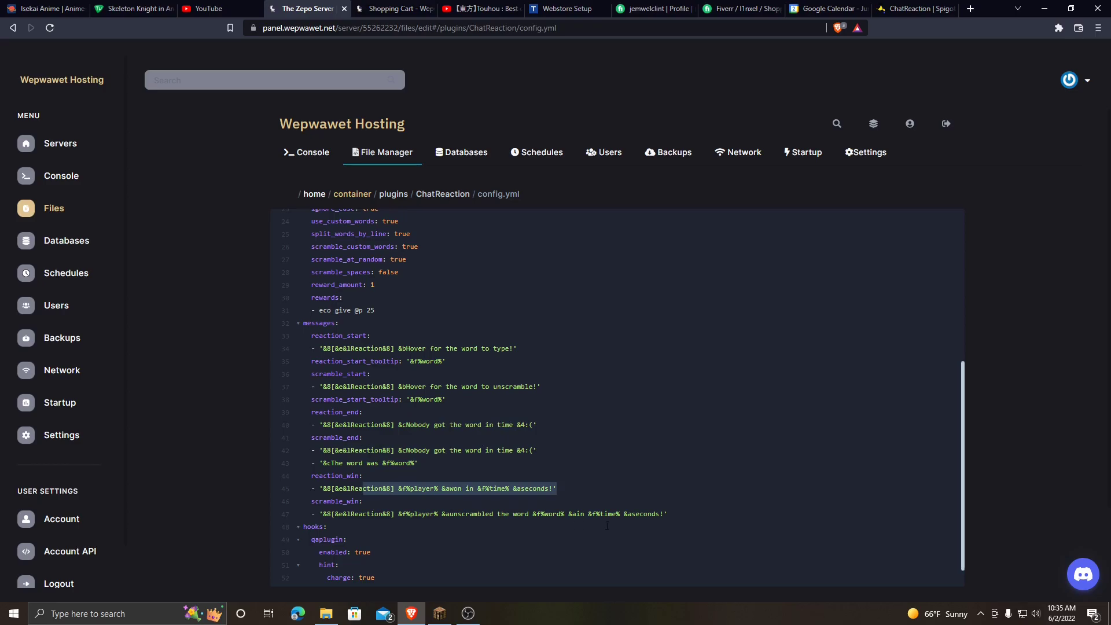
left_click(443, 194)
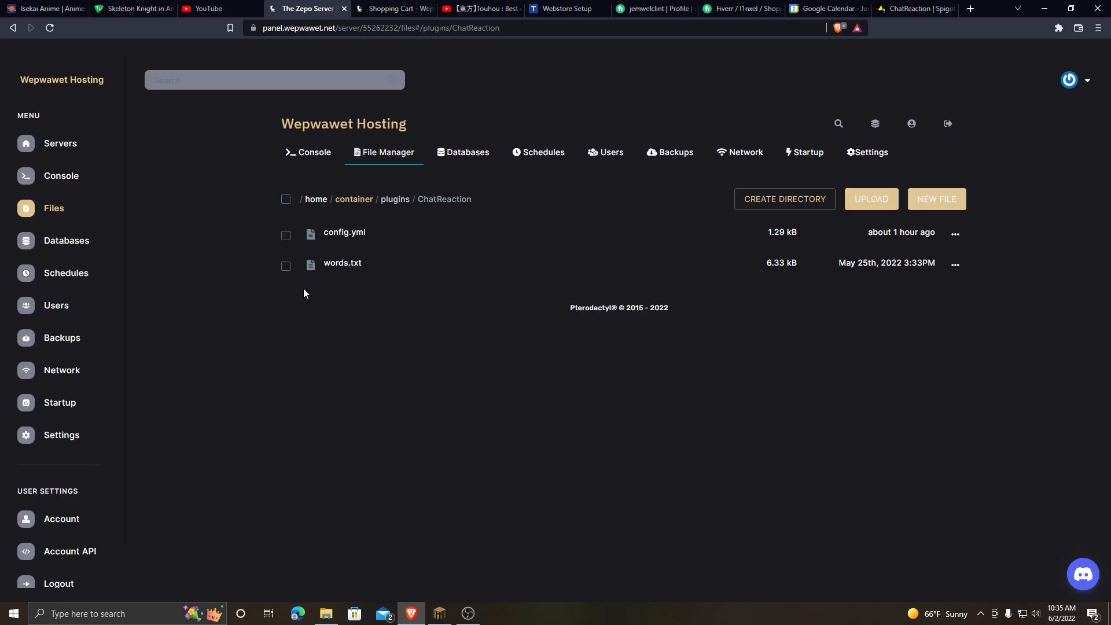
- Open words.txt and skim blocks of the word list, starting with 'welcome'
left_click(343, 264)
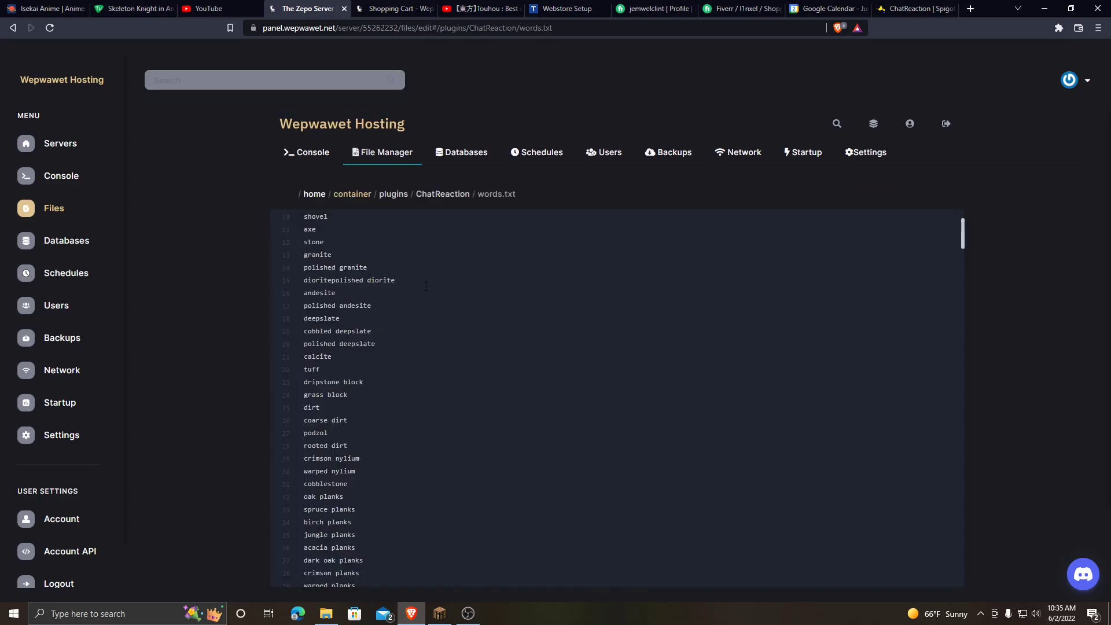
mouse_move(395, 280)
left_mouse_down()
mouse_move(409, 514)
mouse_move(426, 364)
left_mouse_up()
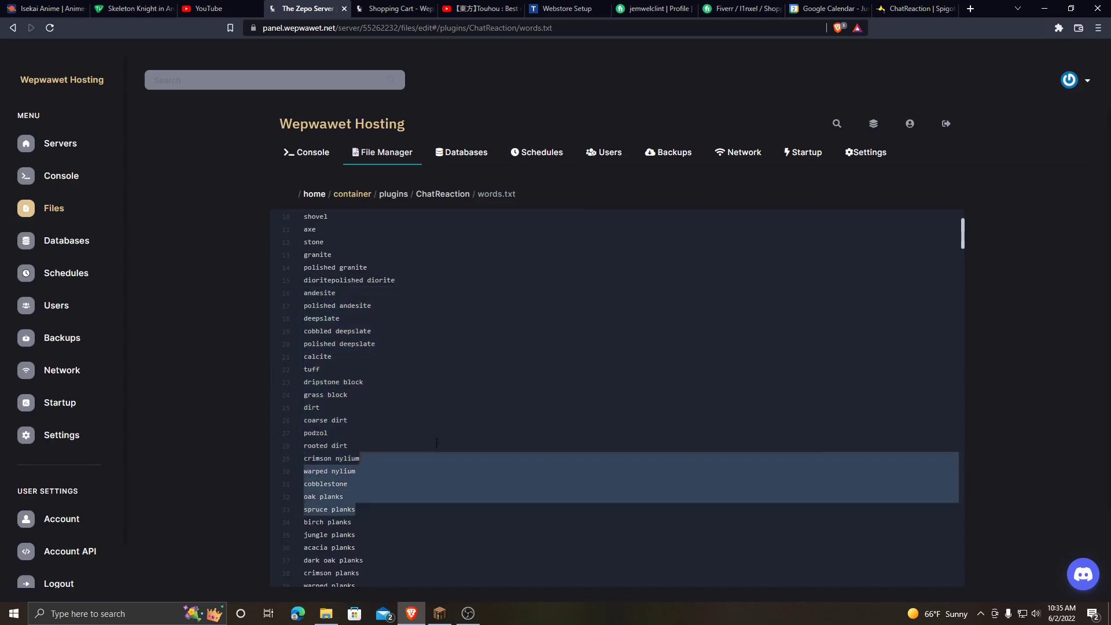
left_click(439, 301)
scroll(438, 301, "up", 2)
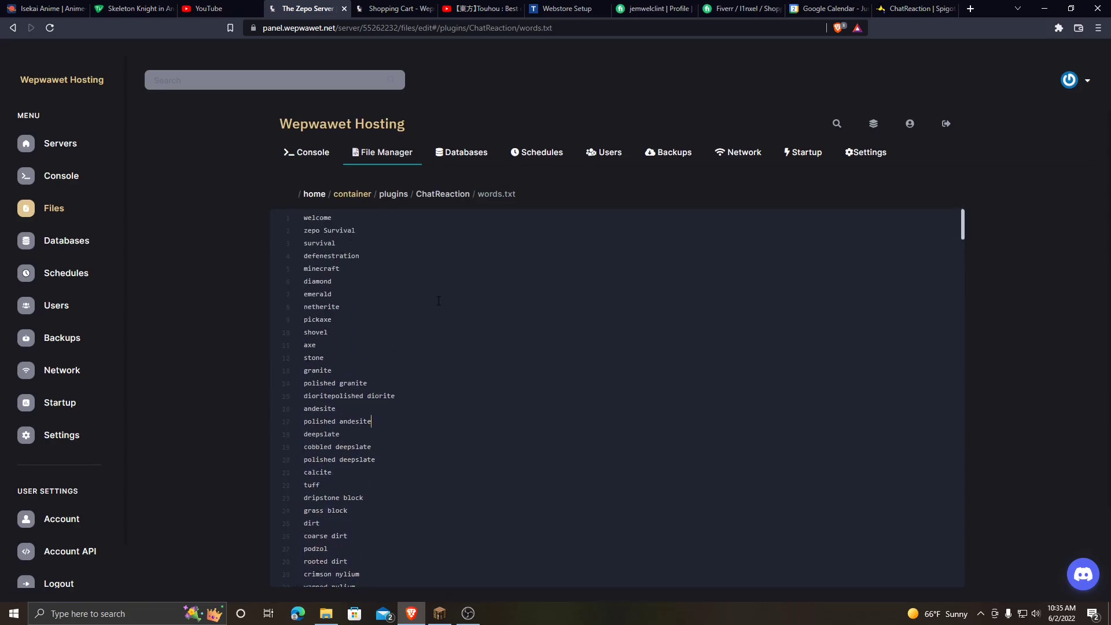
left_click_drag(432, 294, 330, 484)
left_click(353, 223)
left_click_drag(332, 221, 279, 227)
left_click(353, 223)
- Inspect the words welcome, zepo Survival, survival, defenestration and minecraft
left_click(347, 214)
left_click_drag(347, 217, 273, 225)
left_click(365, 234)
left_click_drag(378, 233, 290, 236)
left_click(287, 250)
left_click(386, 257)
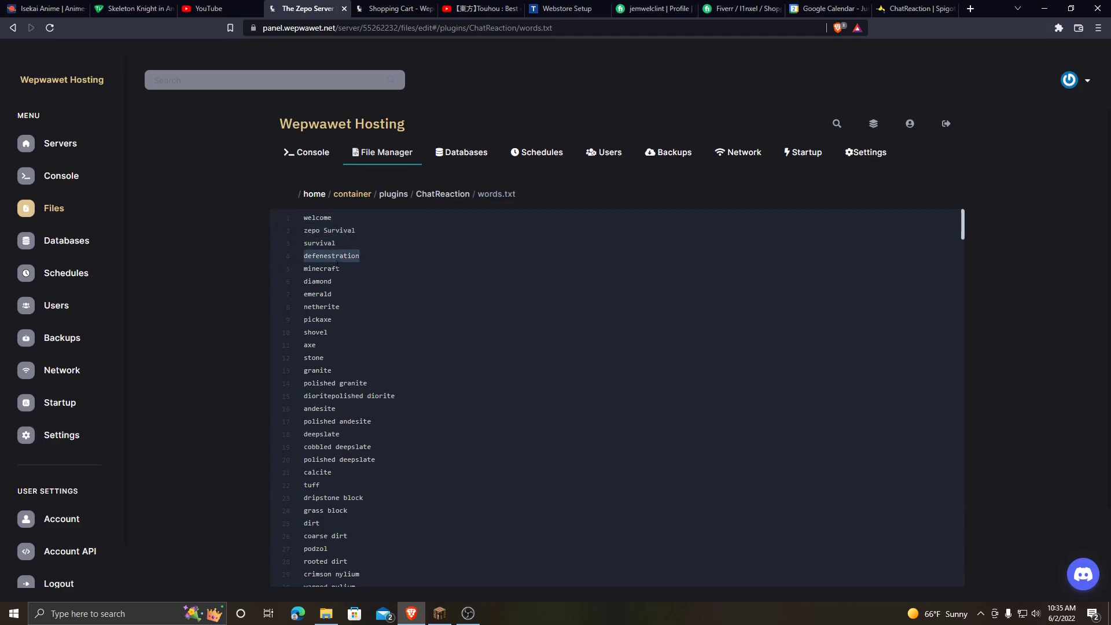
left_click_drag(381, 269, 270, 274)
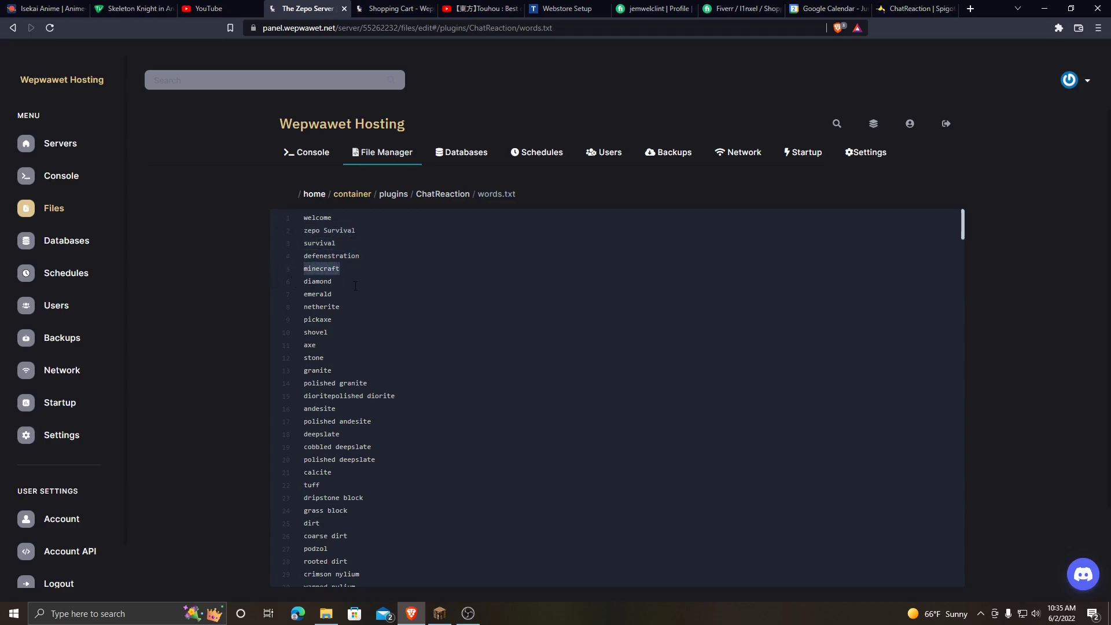
- Add two empty lines after the last word, then close words.txt
key("ctrl+End")
key("Return")
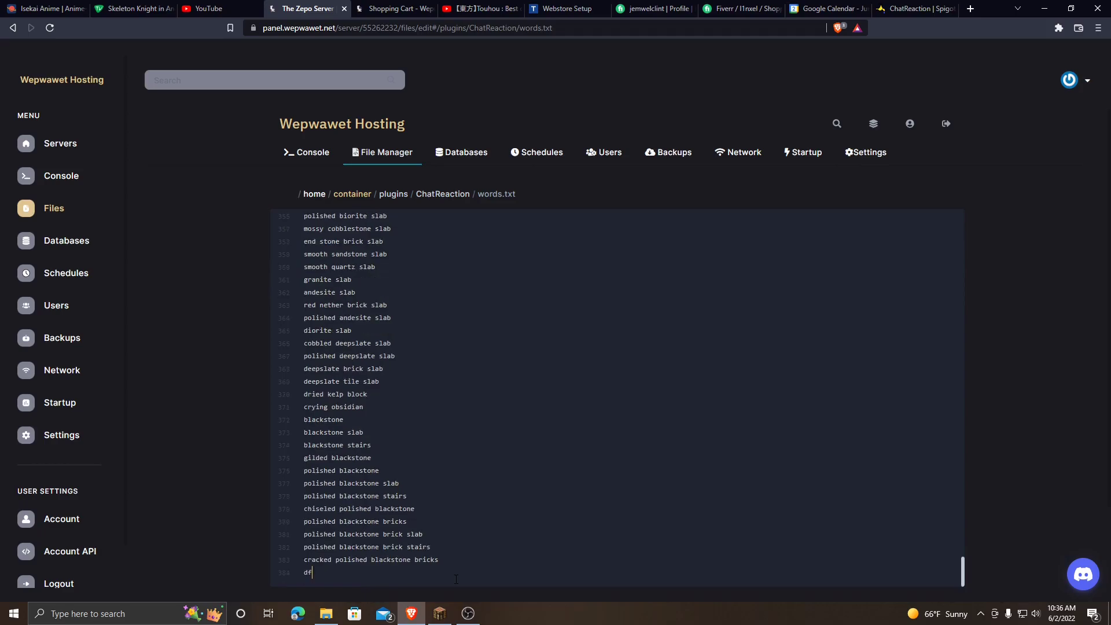
key("Return")
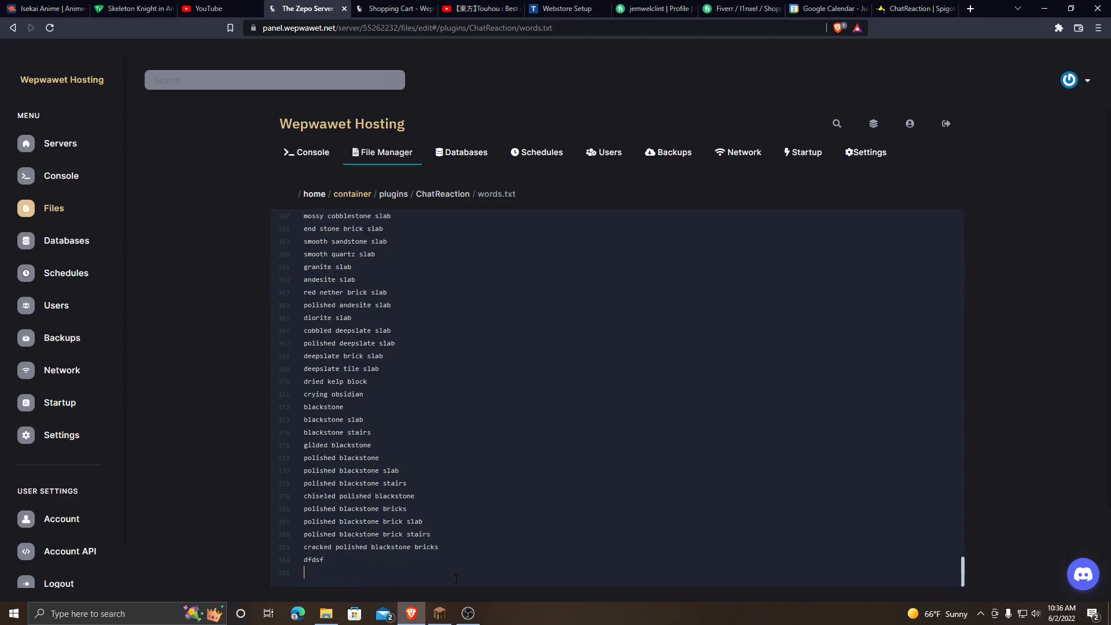
left_click(443, 193)
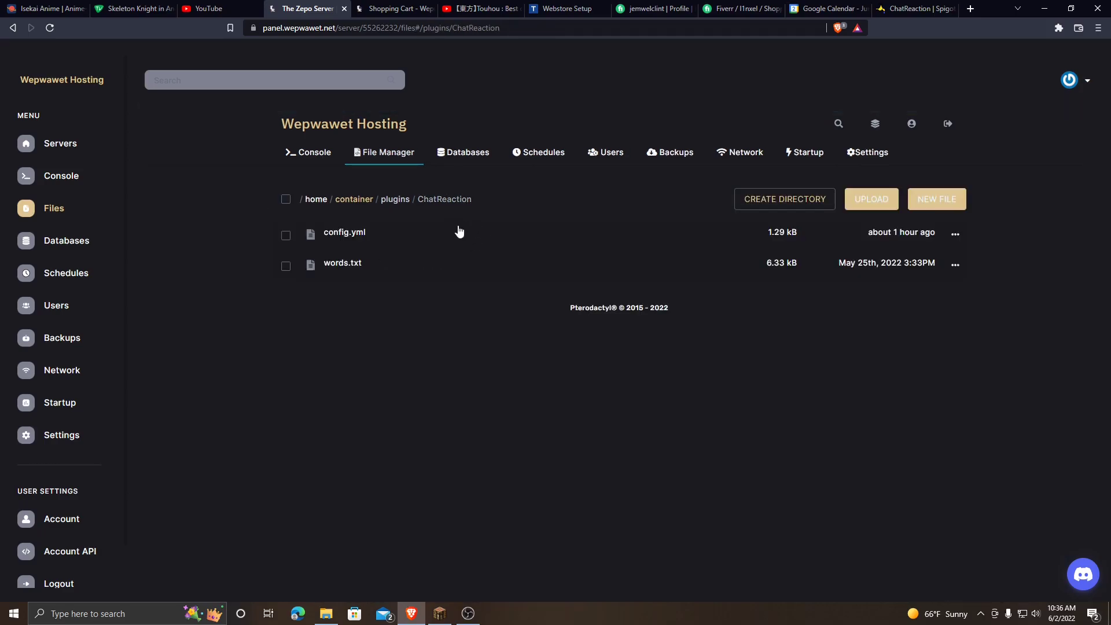
- Open config.yml and check the interval value 600 and time_limit 60
left_click(344, 233)
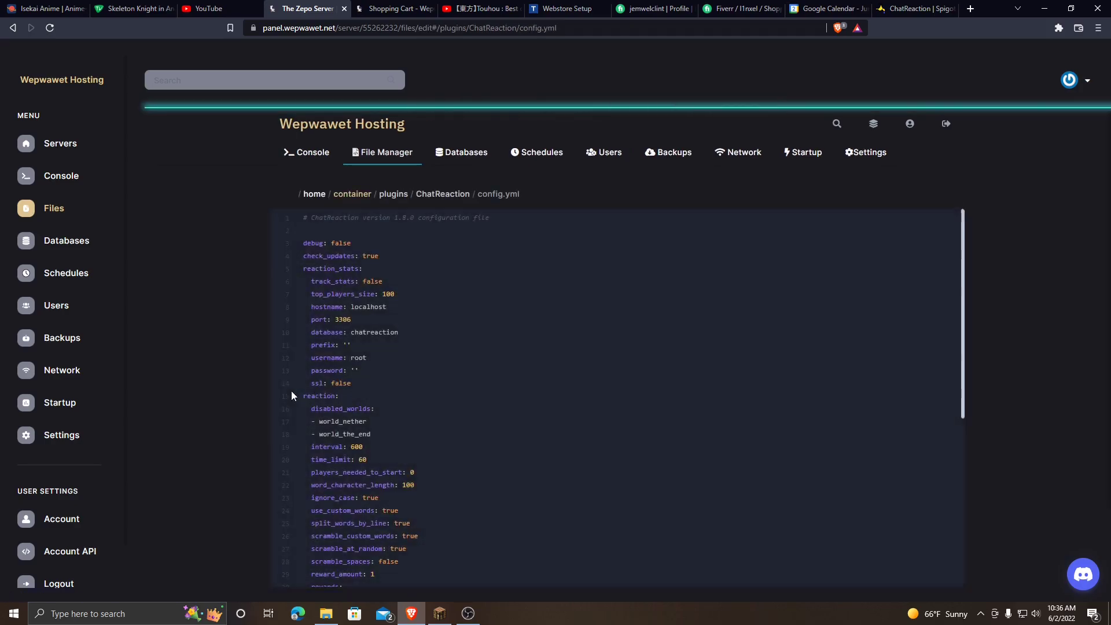
scroll(376, 347, "down", 1)
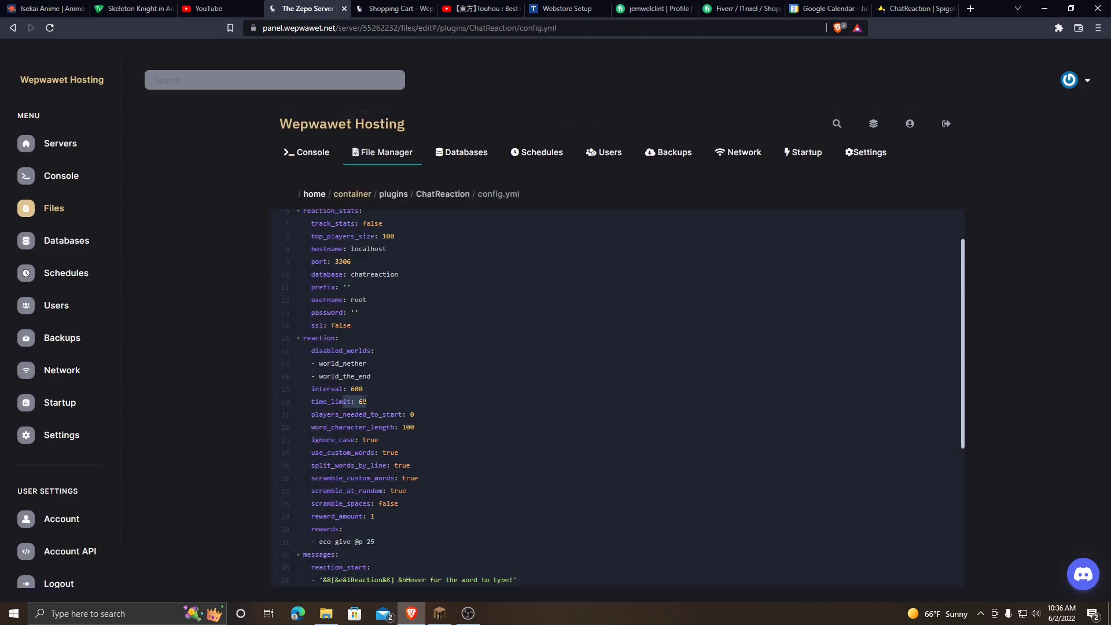
double_click(353, 389)
left_click(379, 392)
left_click(375, 401)
scroll(617, 397, "down", 2)
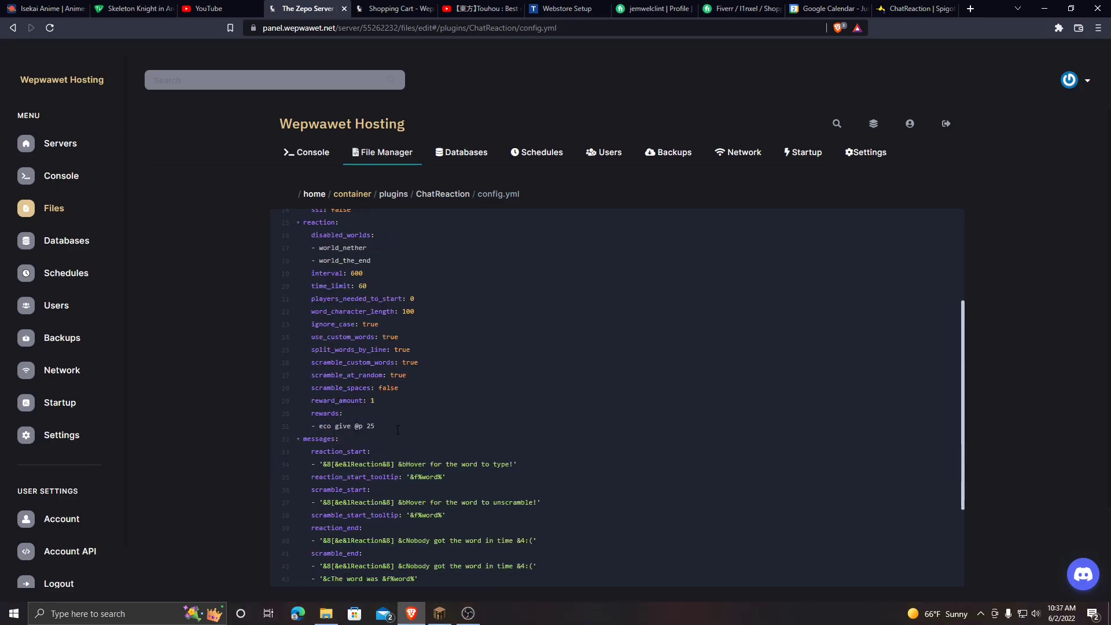
- Review the reward amount and the 'eco give @p 25' reward command, then return to Minecraft
left_click_drag(320, 426, 379, 427)
left_click(357, 427)
left_click(379, 427)
left_click_drag(369, 426, 370, 374)
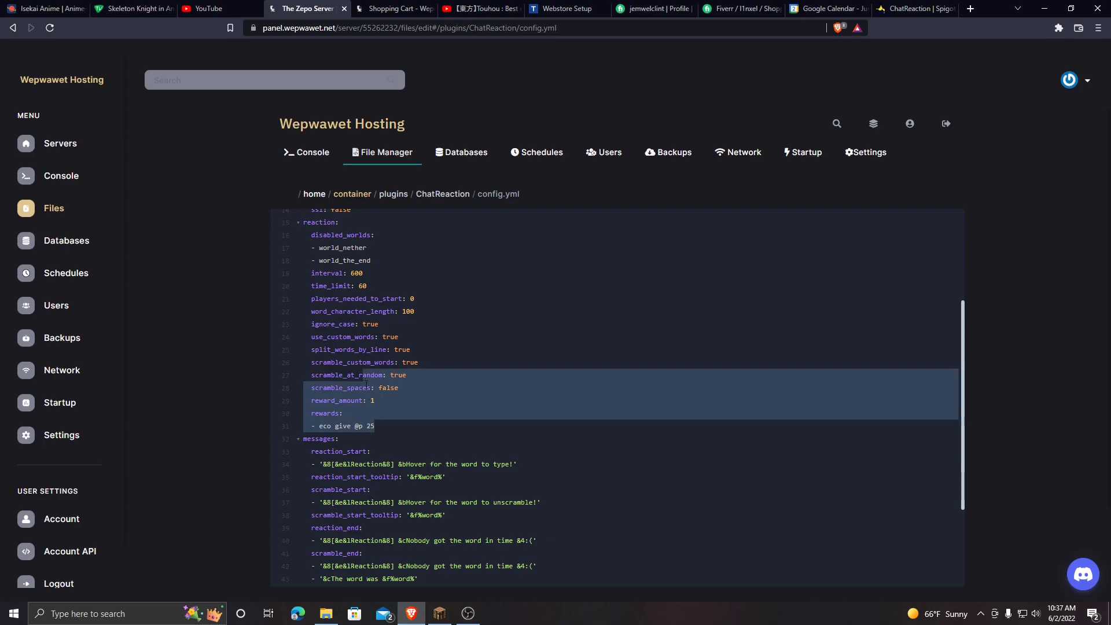
left_click(374, 426)
left_click_drag(374, 426, 369, 406)
left_click(375, 426)
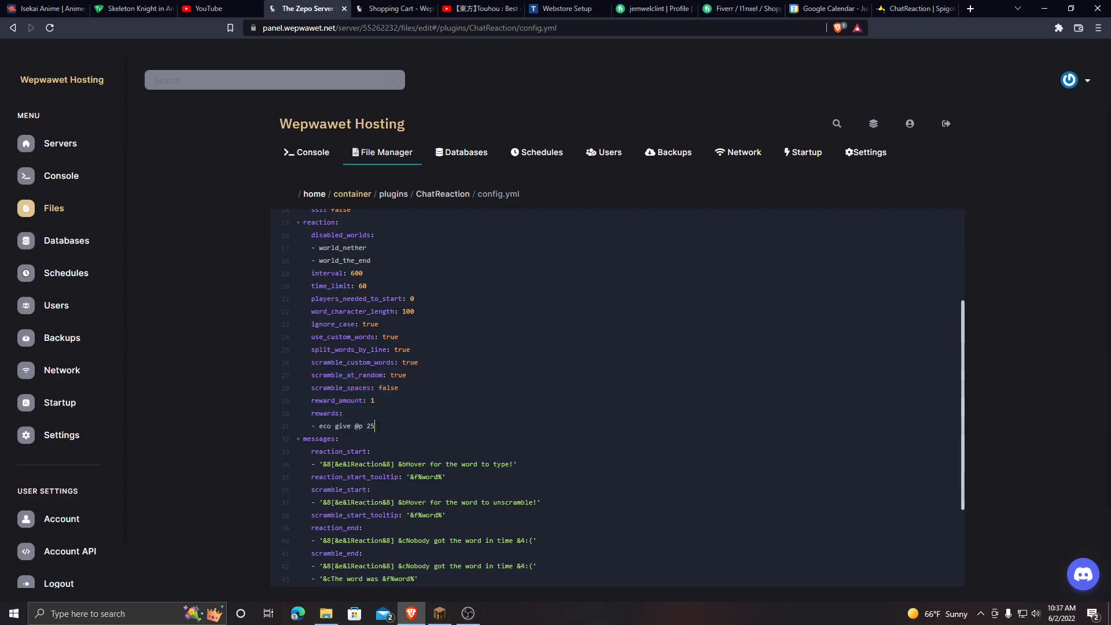
left_click(468, 614)
type("chi")
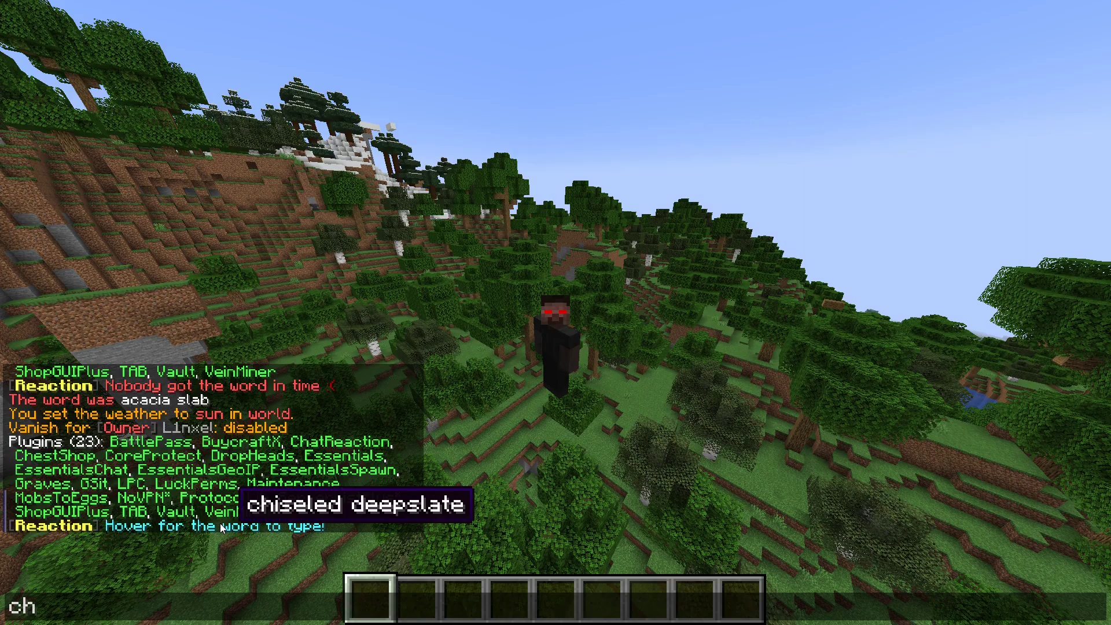
type("sel")
type("ed deep")
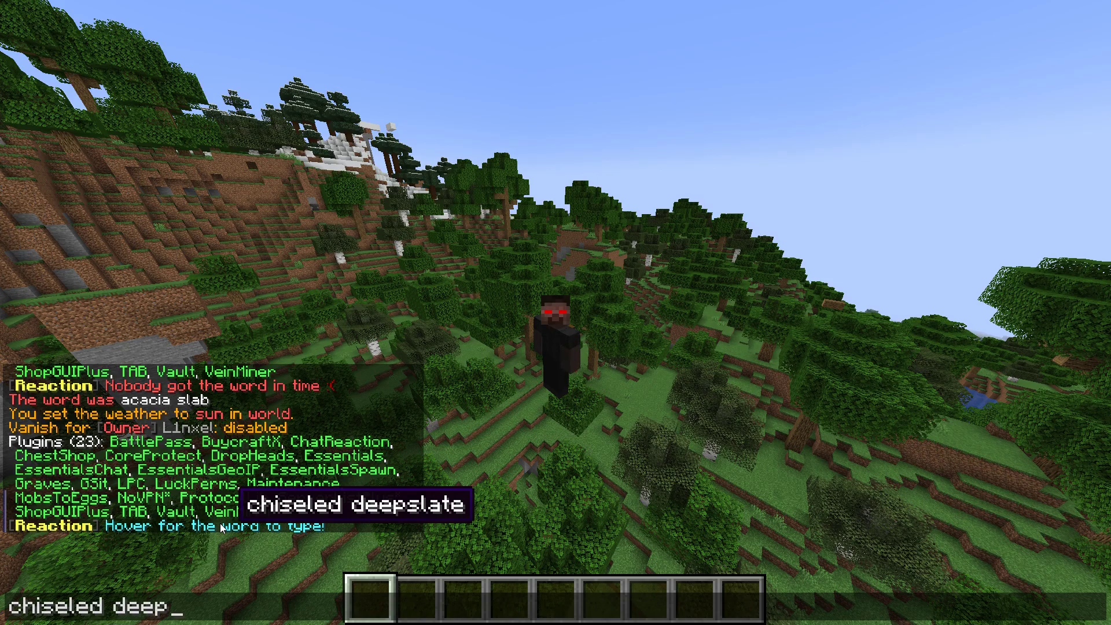
type("slate")
- Answer 'chiseled deepslate' in chat and confirm the 10.39-second, $25 win message
key("Return")
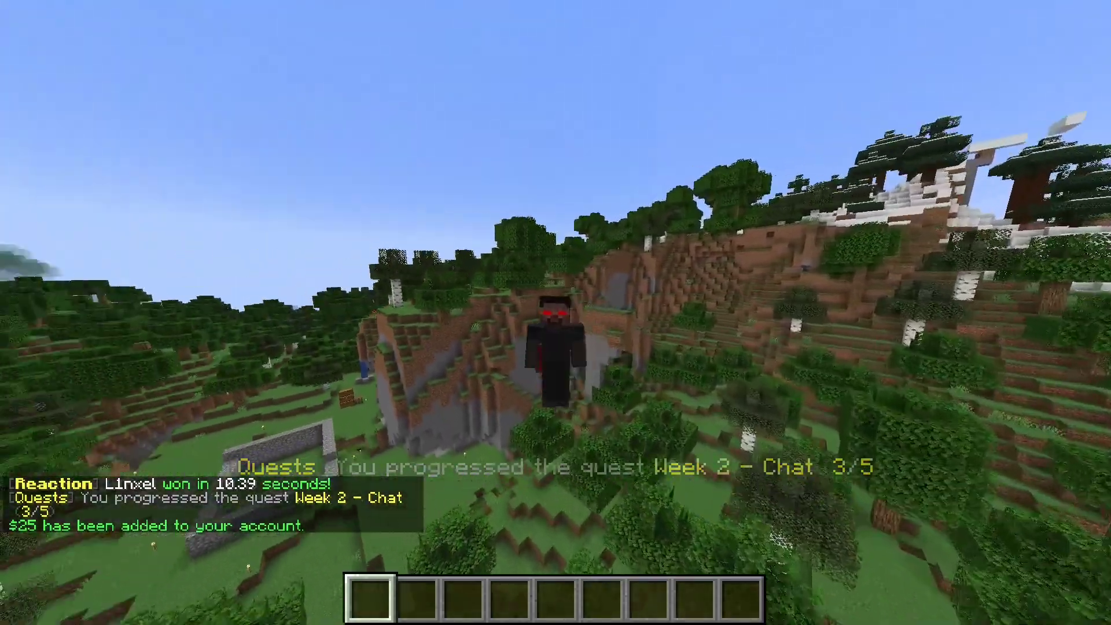
key("t")
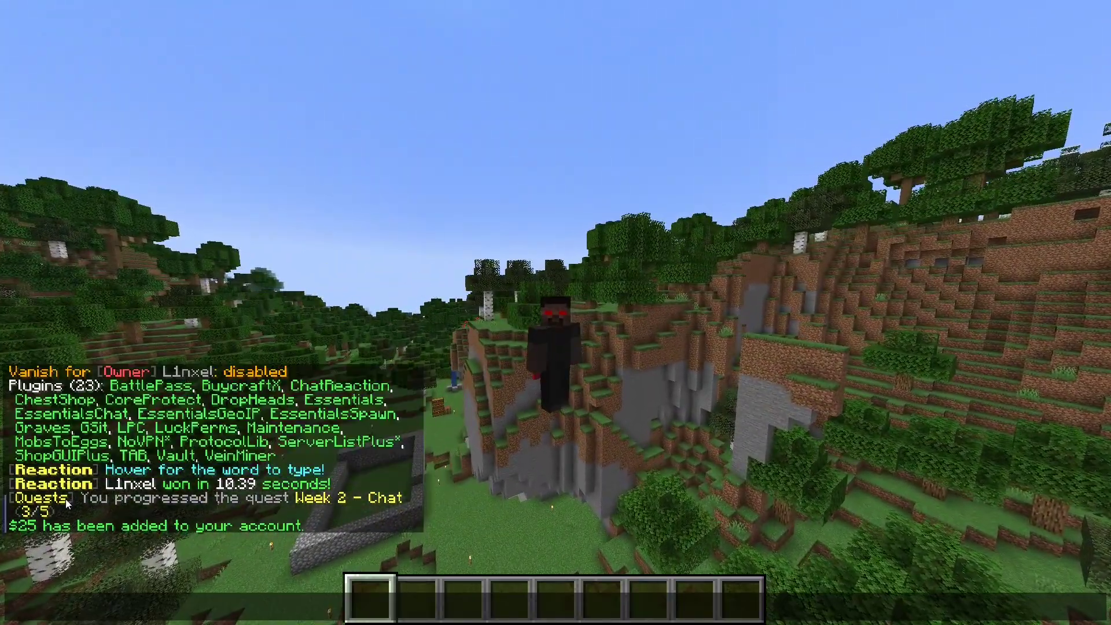
key("Escape")
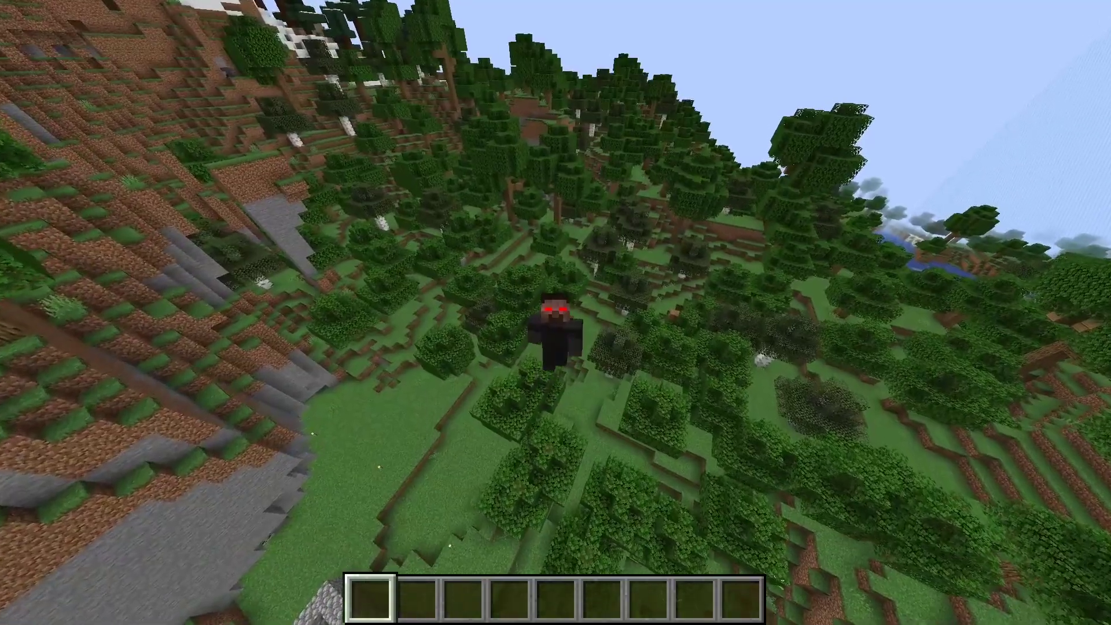
key("t")
key("Escape")
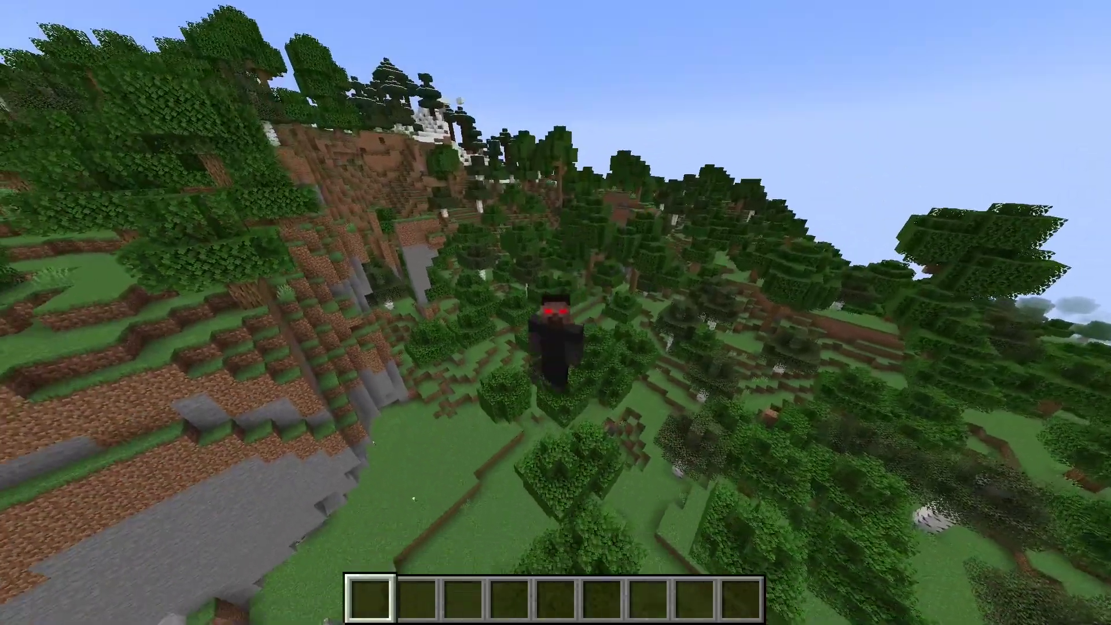
key("t")
key("Escape")
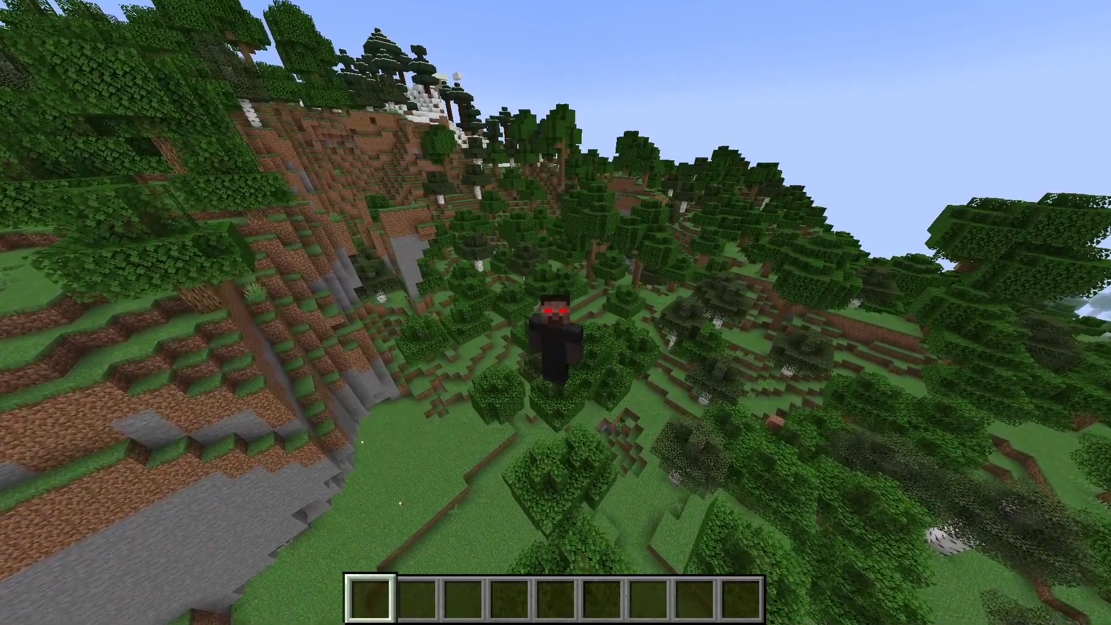